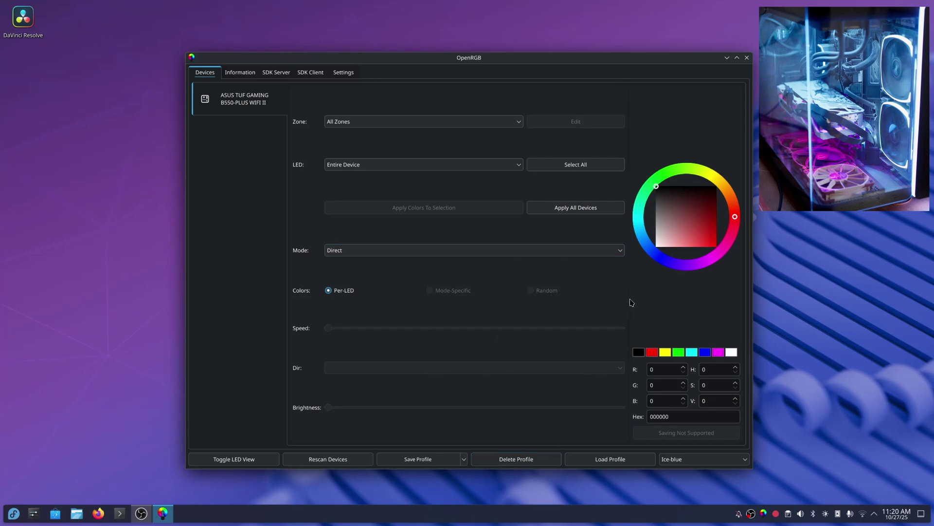
- Switch the motherboard to Rainbow mode, then rescan so the ASUS board reloads in Direct mode
{"action": "left_click", "coordinate": [623, 251]}
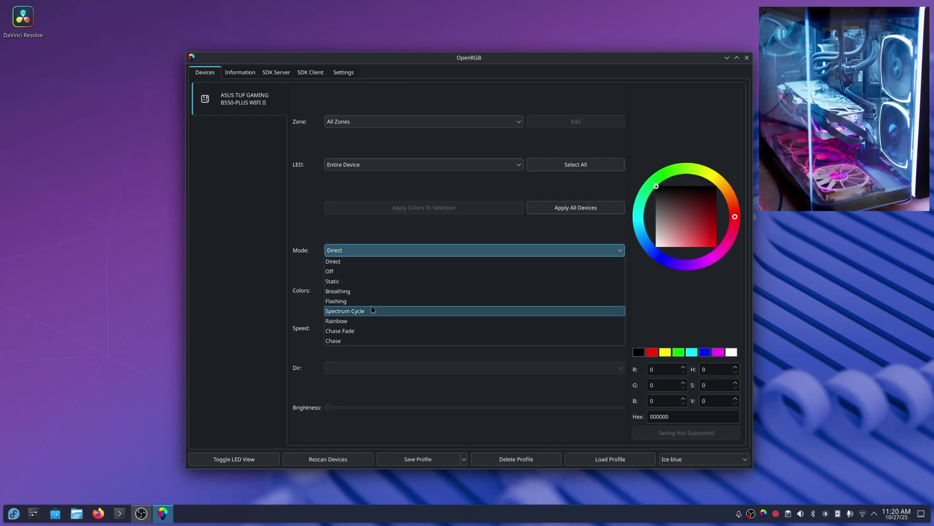
{"action": "left_click", "coordinate": [415, 321]}
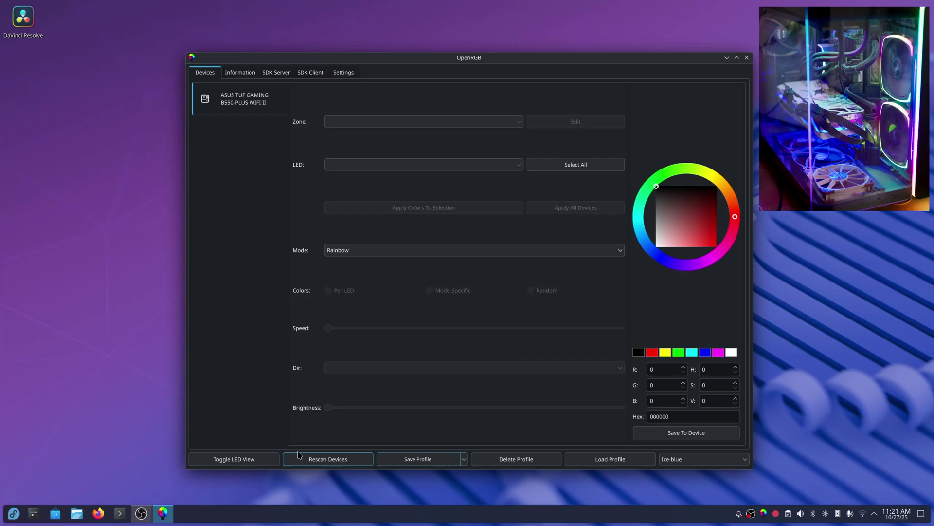
{"action": "left_click", "coordinate": [314, 458]}
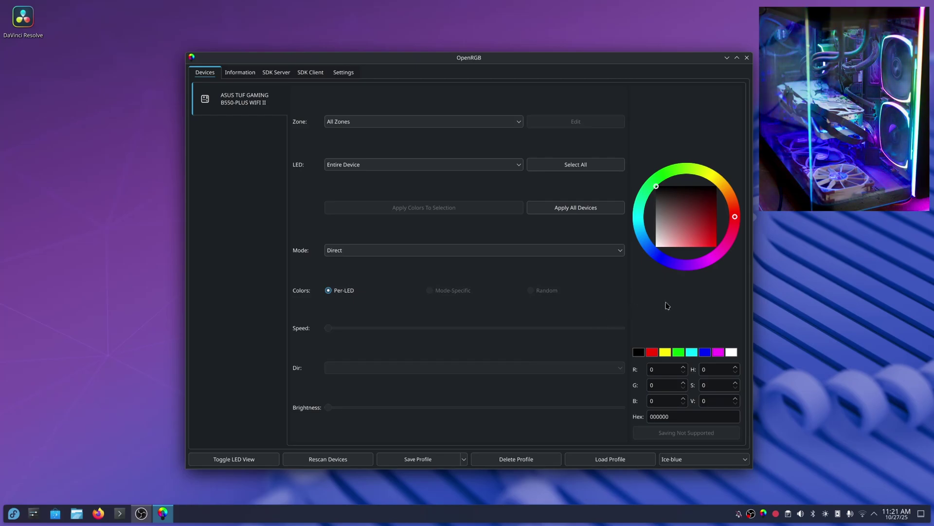
{"action": "mouse_move", "coordinate": [1, 1]}
{"action": "left_click", "coordinate": [588, 245]}
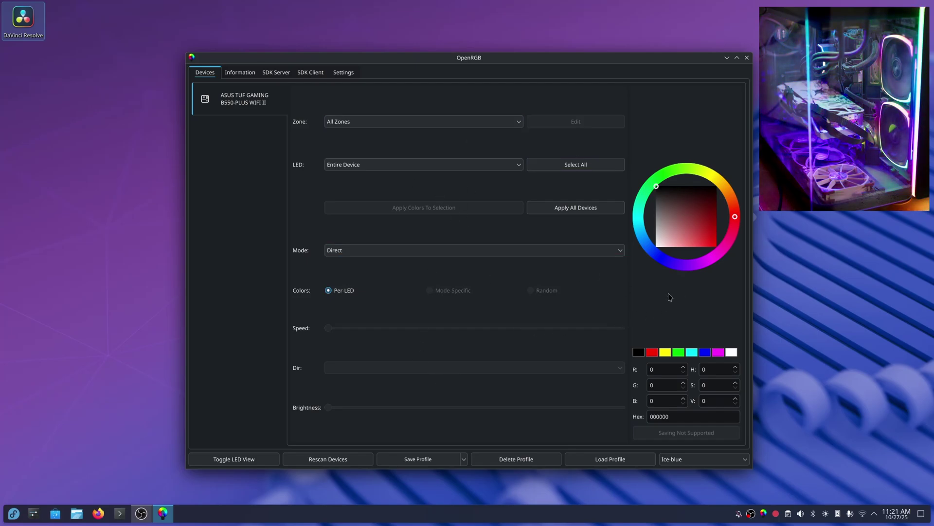
- Put the board in Breathing mode, trying red, yellow, cyan and blue before settling on magenta FF00FF
{"action": "left_click", "coordinate": [620, 253]}
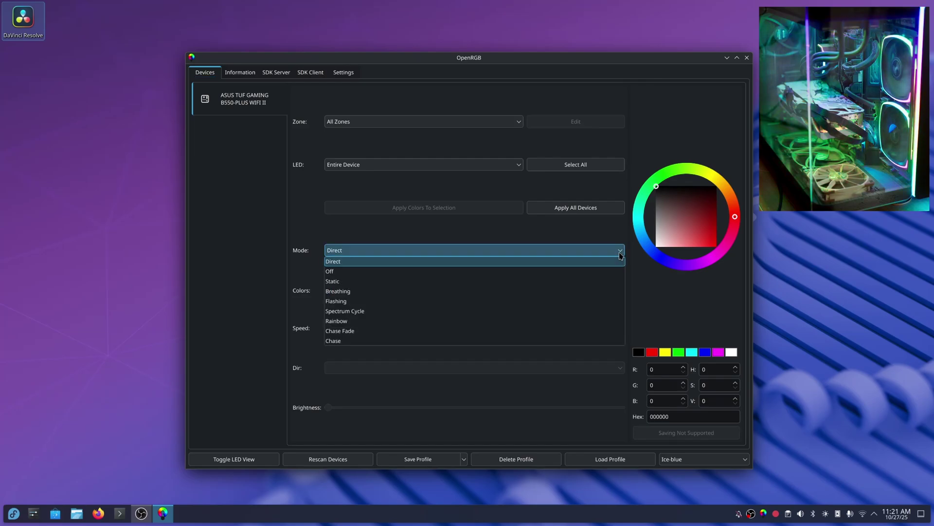
{"action": "left_click", "coordinate": [451, 295]}
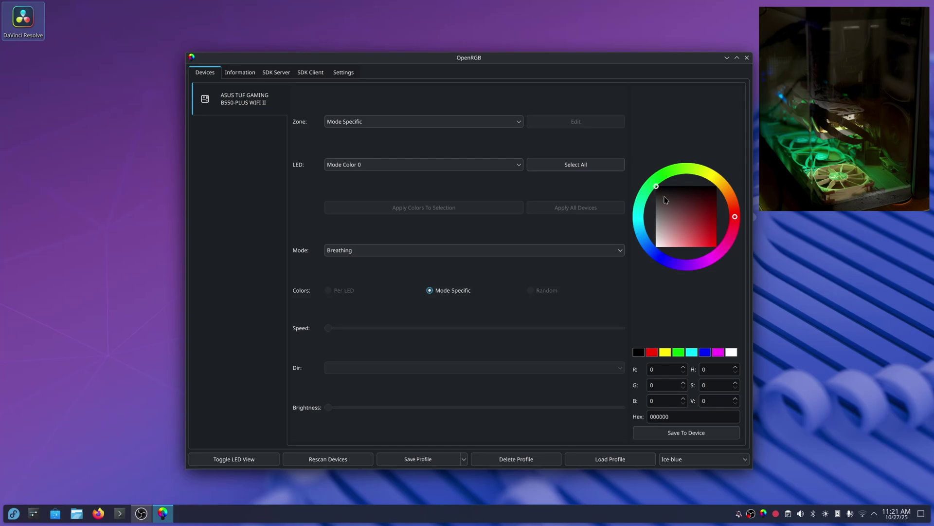
{"action": "left_click_drag", "start_coordinate": [666, 200], "coordinate": [720, 249]}
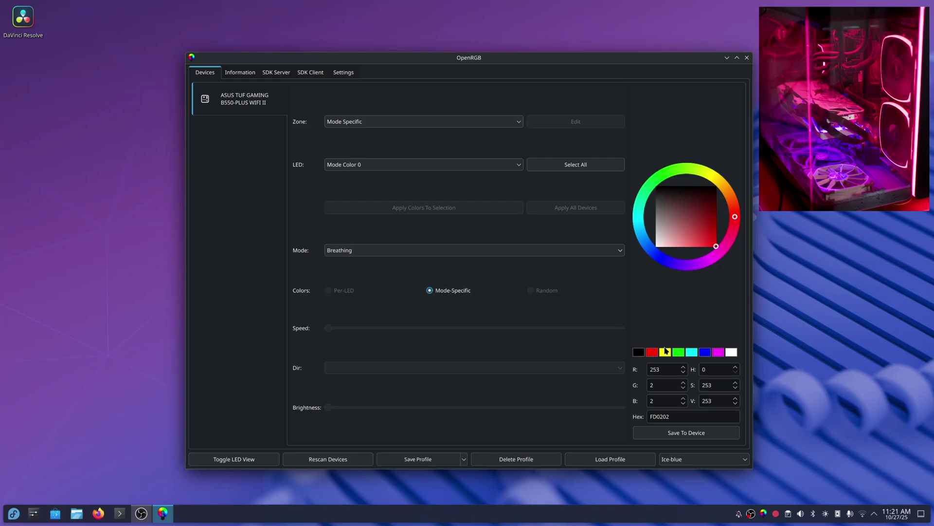
{"action": "left_click", "coordinate": [665, 351]}
{"action": "left_click", "coordinate": [692, 352]}
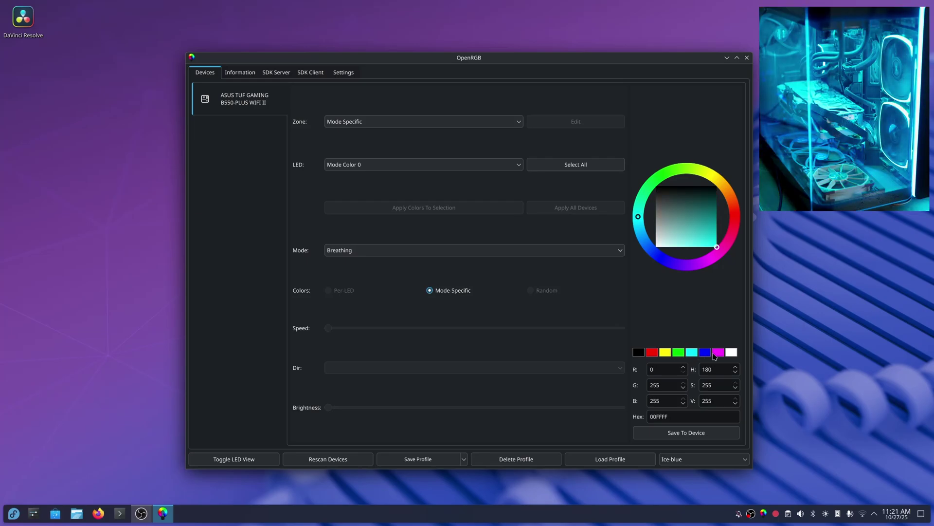
{"action": "left_click", "coordinate": [706, 354]}
{"action": "left_click", "coordinate": [717, 354]}
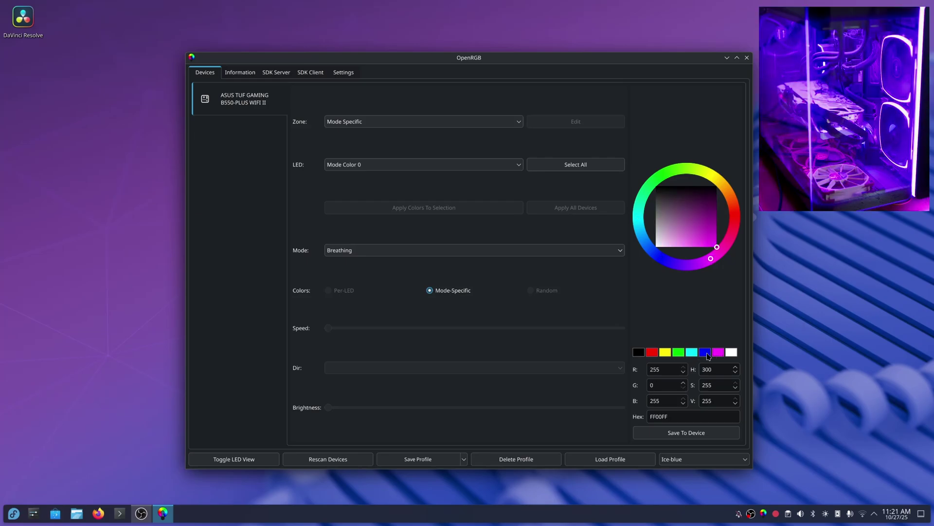
- Try Flashing mode in blue, then switch the motherboard to Spectrum Cycle
{"action": "left_click", "coordinate": [601, 254]}
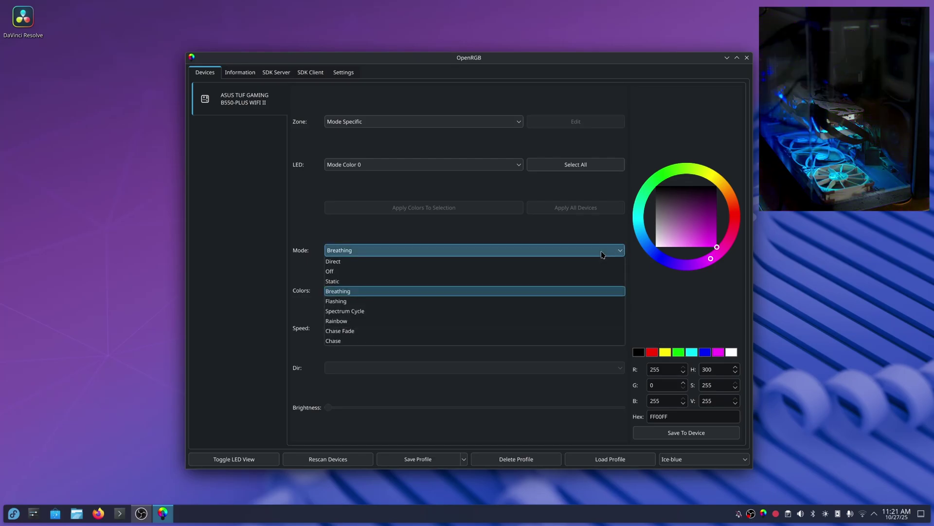
{"action": "left_click", "coordinate": [492, 301]}
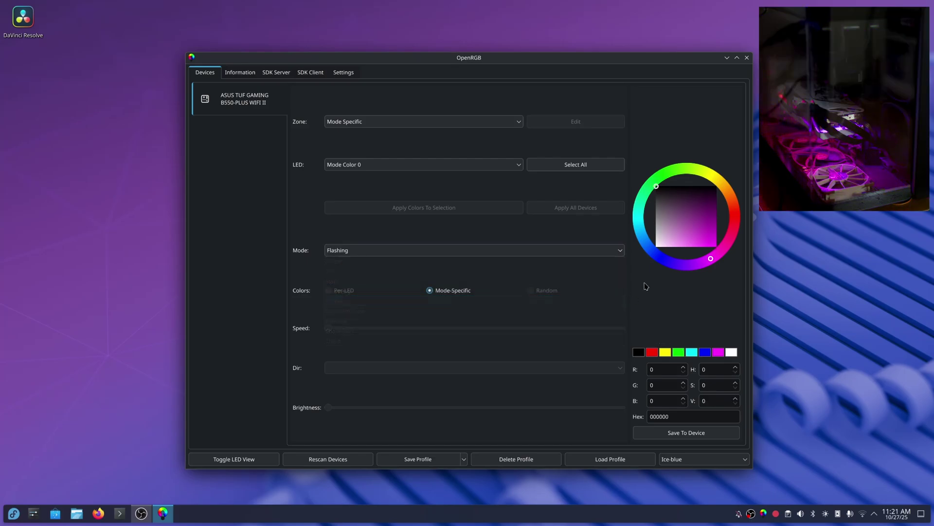
{"action": "left_click", "coordinate": [708, 353]}
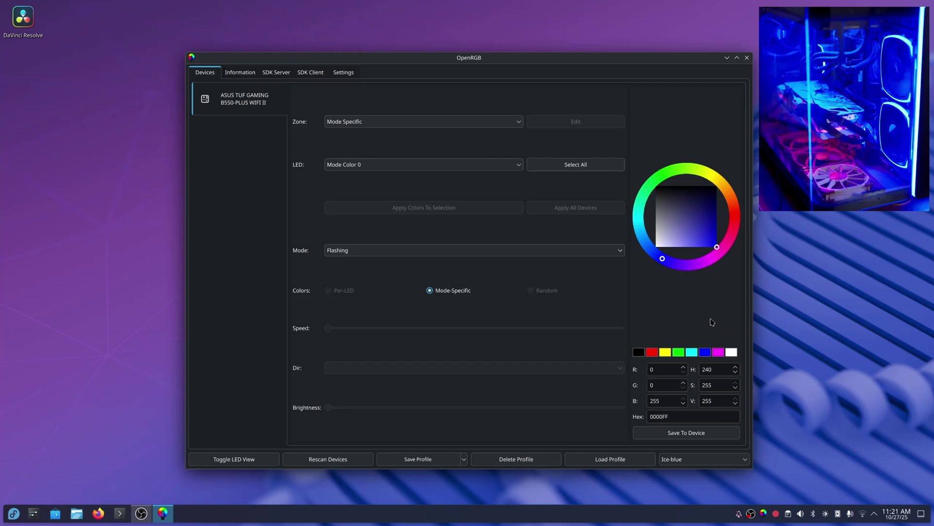
{"action": "left_click", "coordinate": [610, 256]}
{"action": "left_click", "coordinate": [489, 313]}
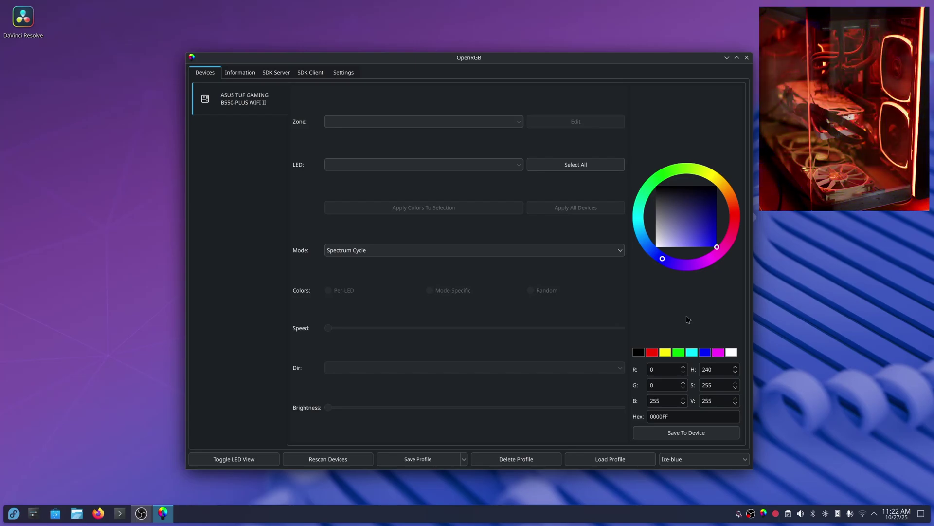
- Switch the motherboard to Chase Fade mode with green colour 00FF00
{"action": "left_click", "coordinate": [438, 250]}
{"action": "left_click", "coordinate": [358, 332]}
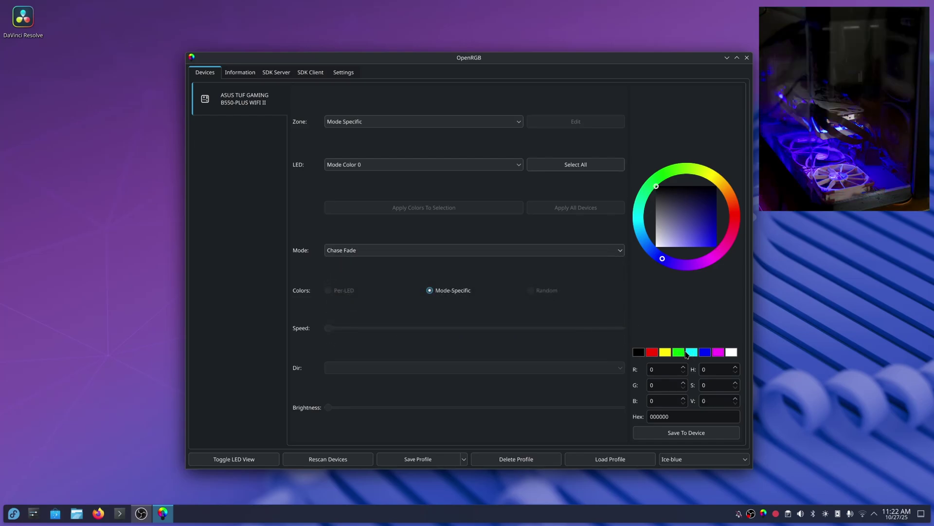
{"action": "left_click", "coordinate": [683, 352]}
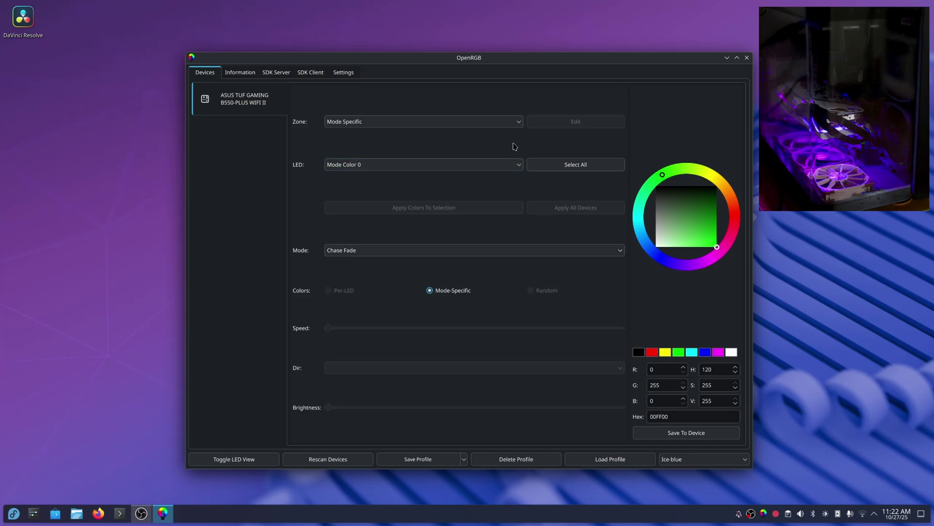
- Check the available Zone and LED choices, leaving both unchanged
{"action": "left_click", "coordinate": [513, 122]}
{"action": "left_click", "coordinate": [517, 126]}
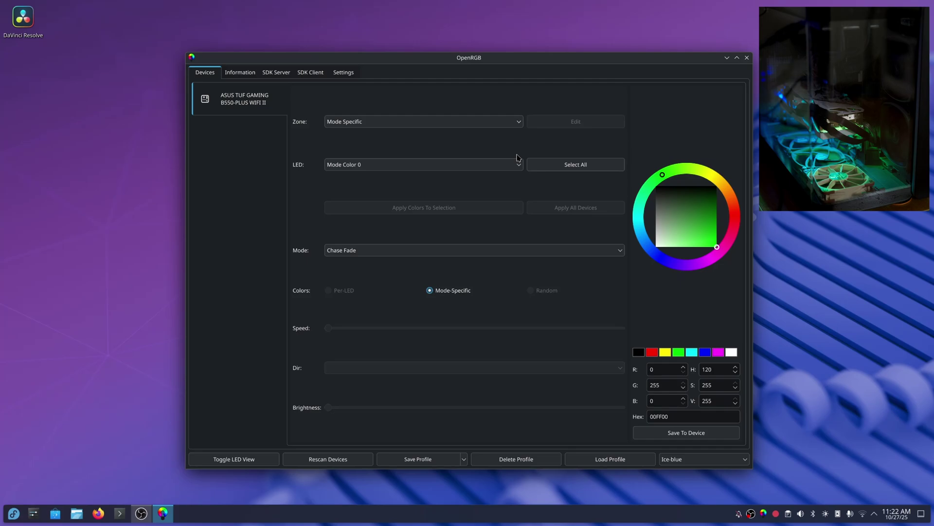
{"action": "left_click", "coordinate": [515, 167]}
{"action": "left_click", "coordinate": [522, 154]}
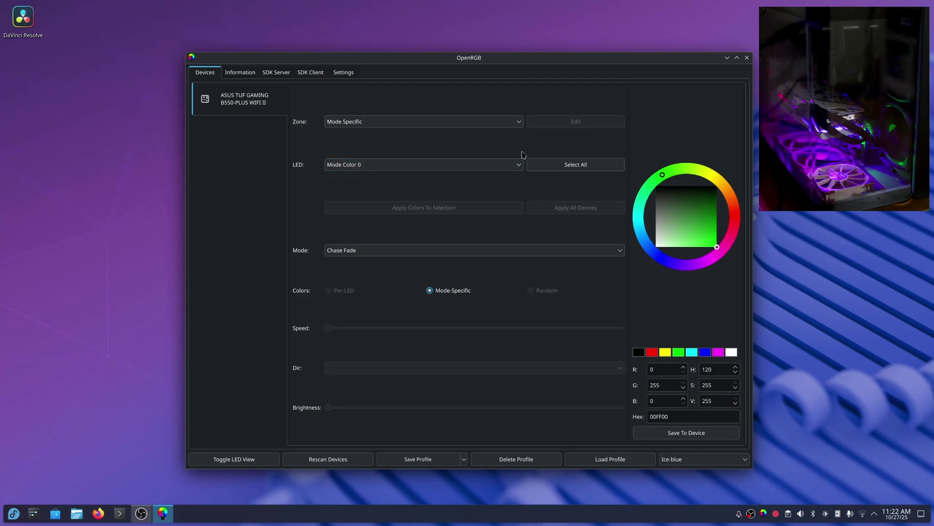
- Try Chase, then Static with cyan, then return the board to Direct mode
{"action": "left_click", "coordinate": [480, 251]}
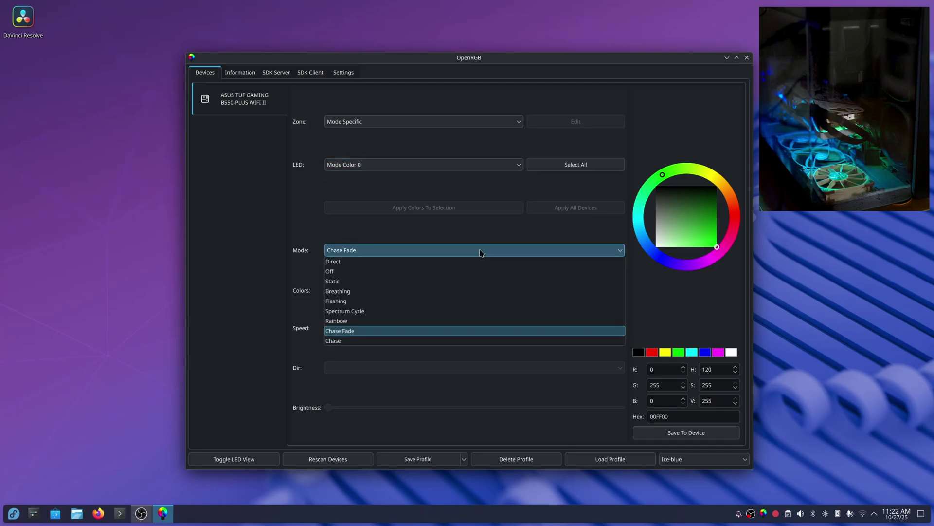
{"action": "left_click", "coordinate": [381, 341]}
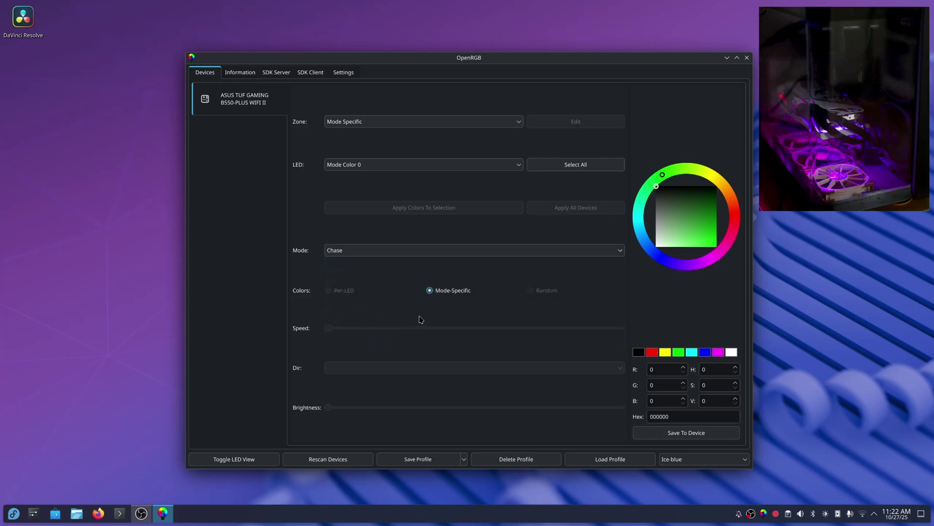
{"action": "left_click", "coordinate": [492, 250]}
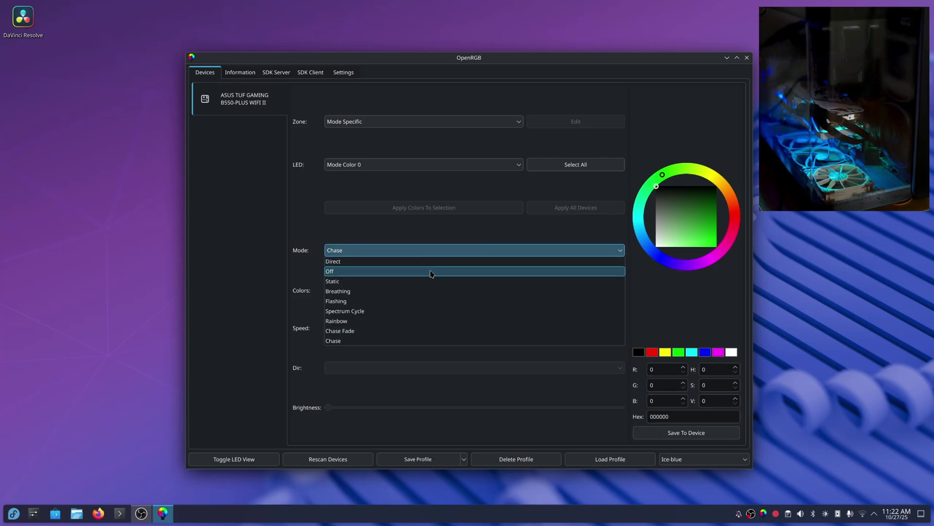
{"action": "left_click", "coordinate": [397, 286]}
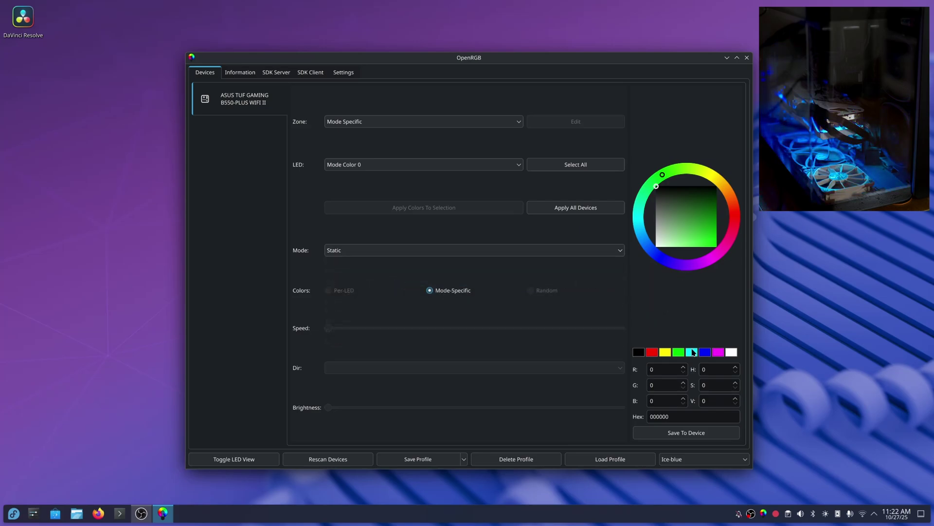
{"action": "left_click", "coordinate": [691, 351]}
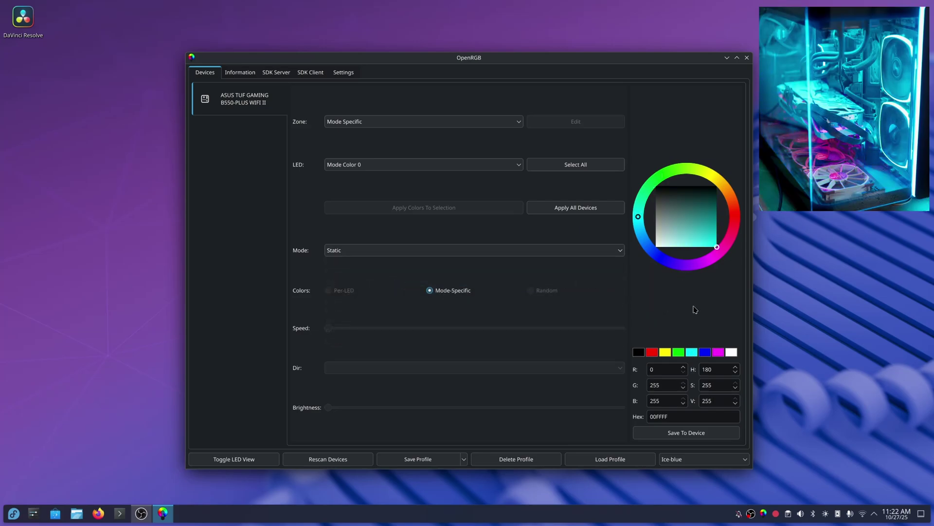
{"action": "left_click", "coordinate": [621, 250]}
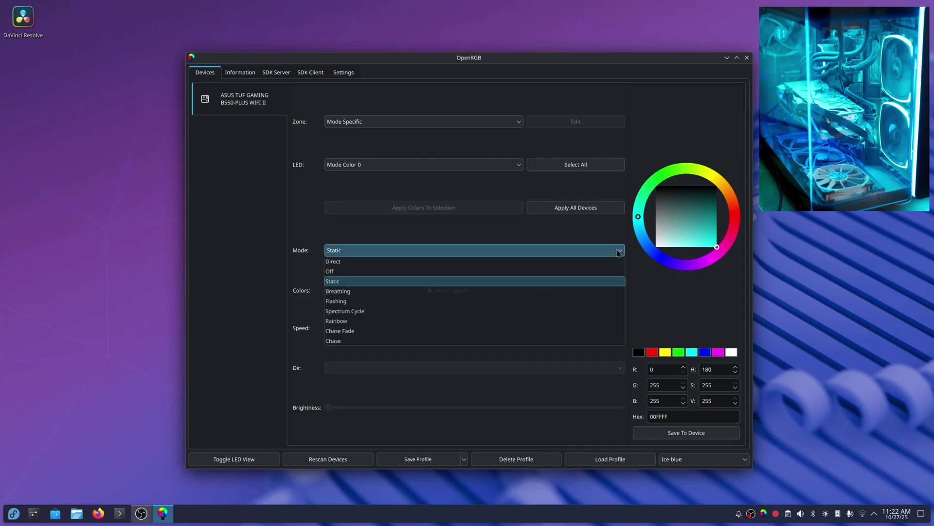
{"action": "left_click", "coordinate": [460, 267]}
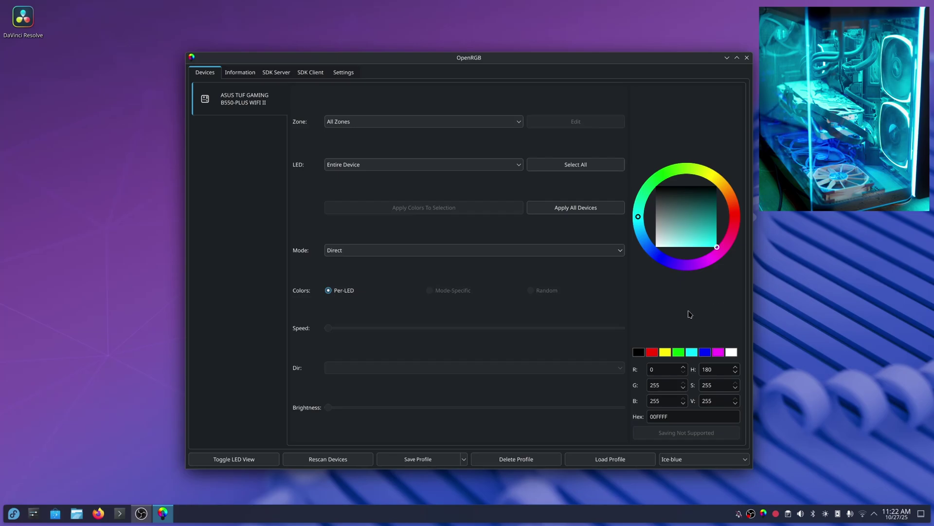
- Turn the motherboard lighting off, then restore Static mode with its cyan colour 00FFFF
{"action": "left_click", "coordinate": [620, 252]}
{"action": "left_click", "coordinate": [406, 281]}
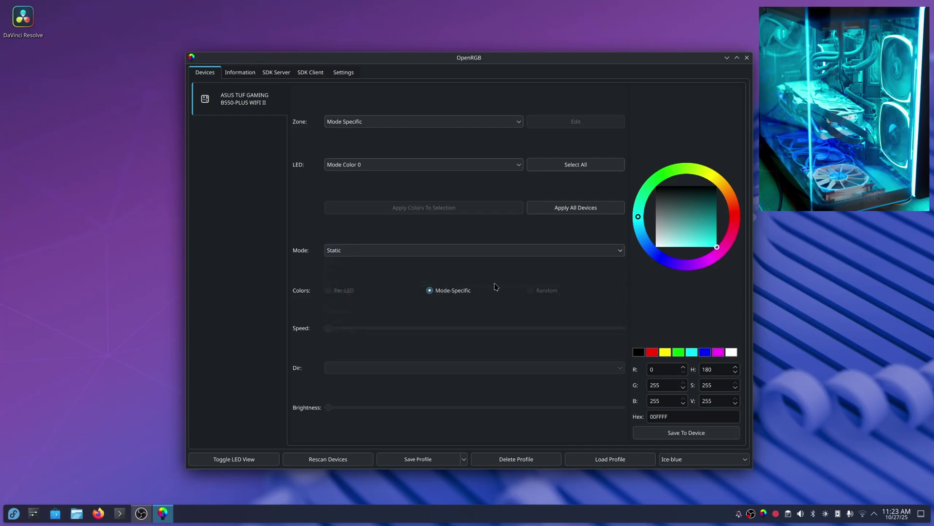
{"action": "left_click", "coordinate": [611, 250]}
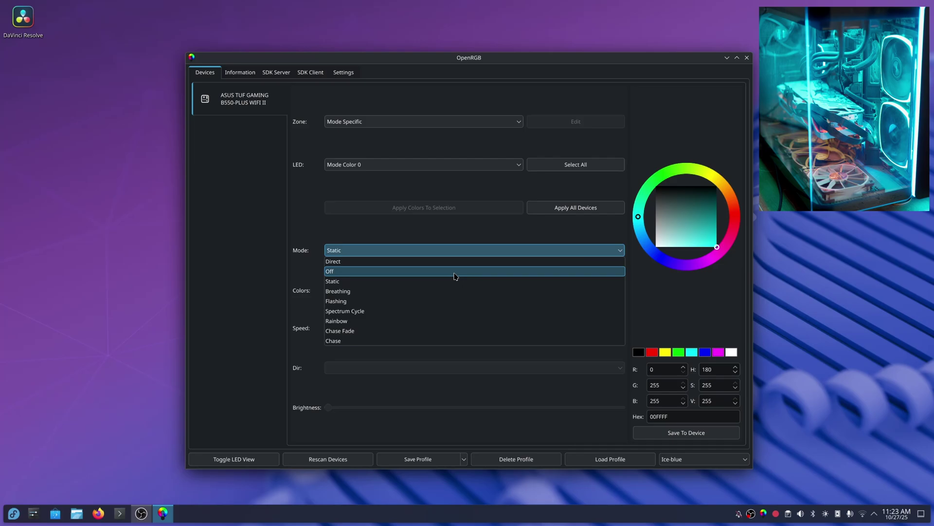
{"action": "left_click", "coordinate": [455, 273]}
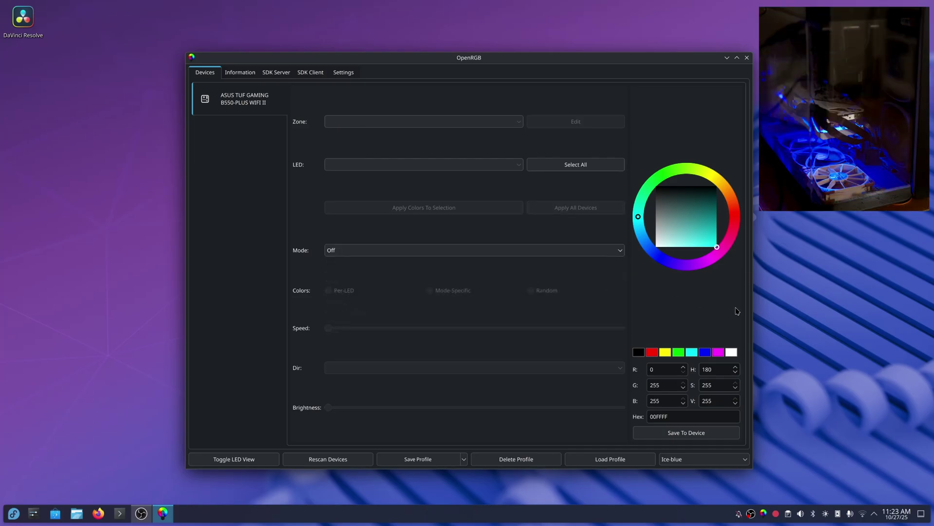
{"action": "left_click", "coordinate": [619, 252]}
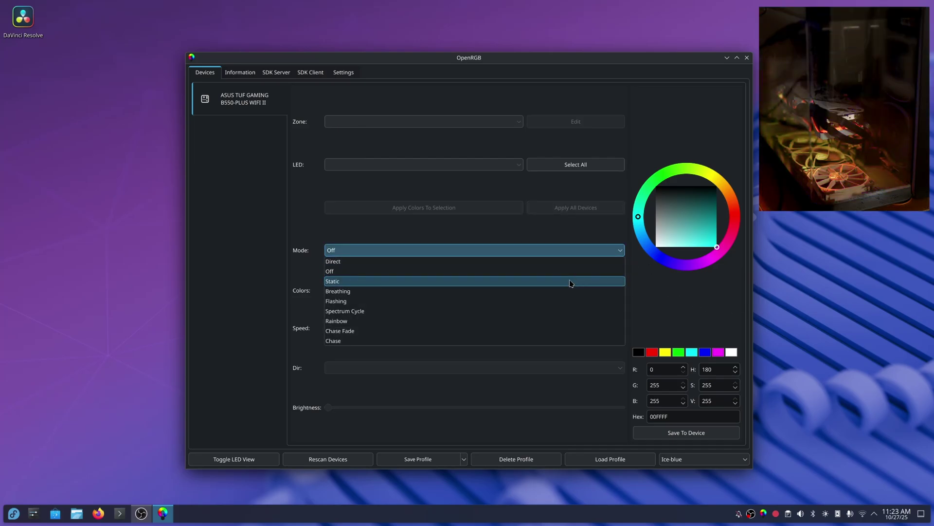
{"action": "left_click", "coordinate": [530, 282]}
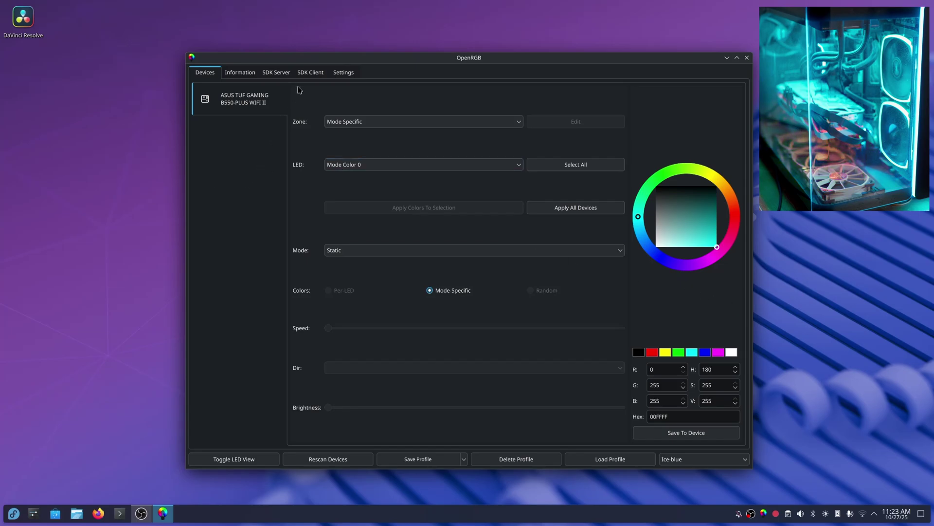
- Browse the full Supported Devices list in Settings, then move on to the DMX device page
{"action": "left_click", "coordinate": [343, 72]}
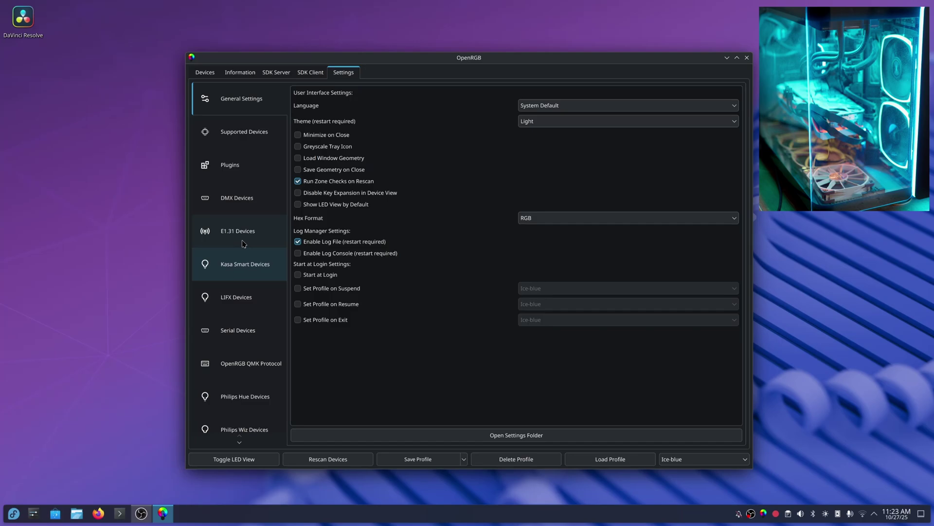
{"action": "left_click", "coordinate": [242, 130]}
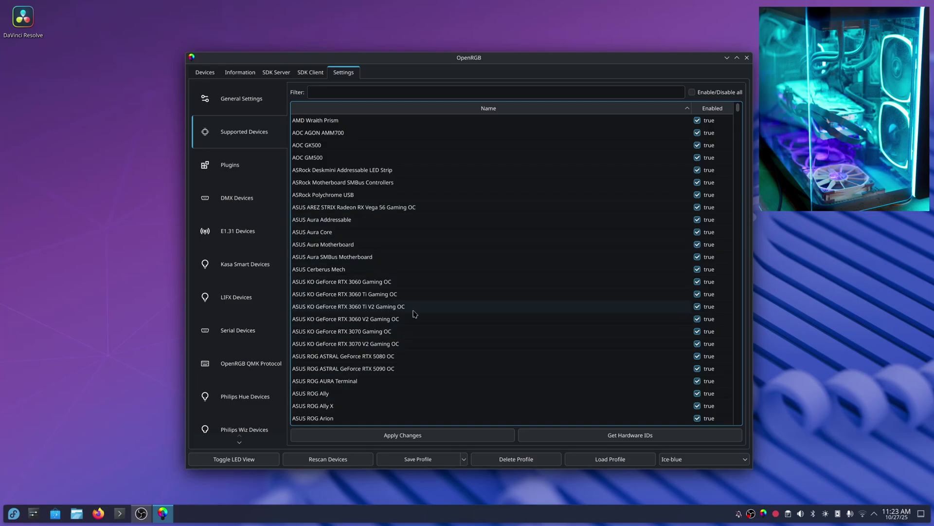
{"action": "scroll", "coordinate": [415, 313], "scroll_direction": "down", "scroll_amount": 10}
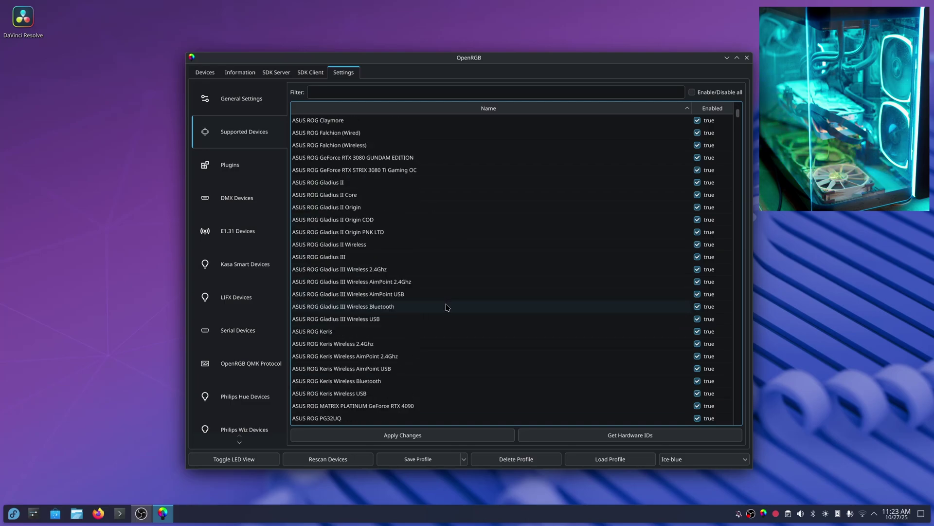
{"action": "scroll", "coordinate": [447, 307], "scroll_direction": "down", "scroll_amount": 12}
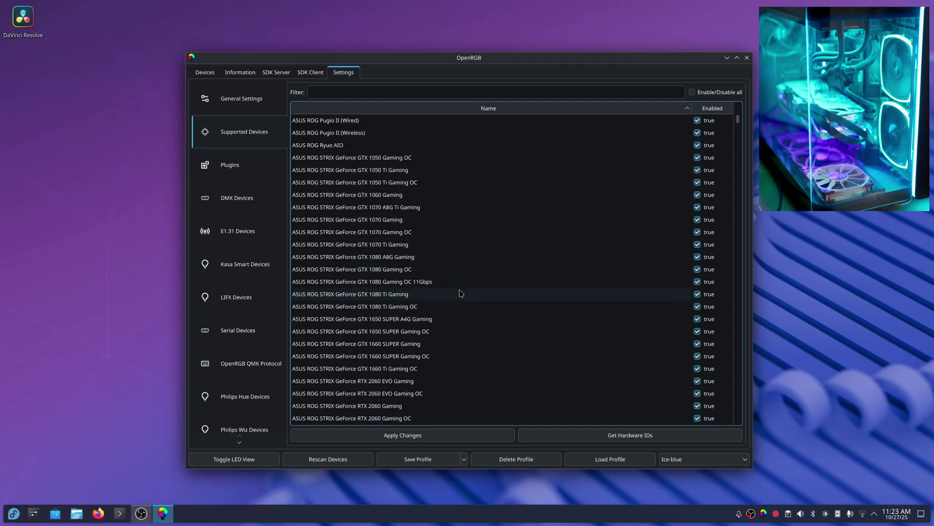
{"action": "scroll", "coordinate": [461, 292], "scroll_direction": "down", "scroll_amount": 4}
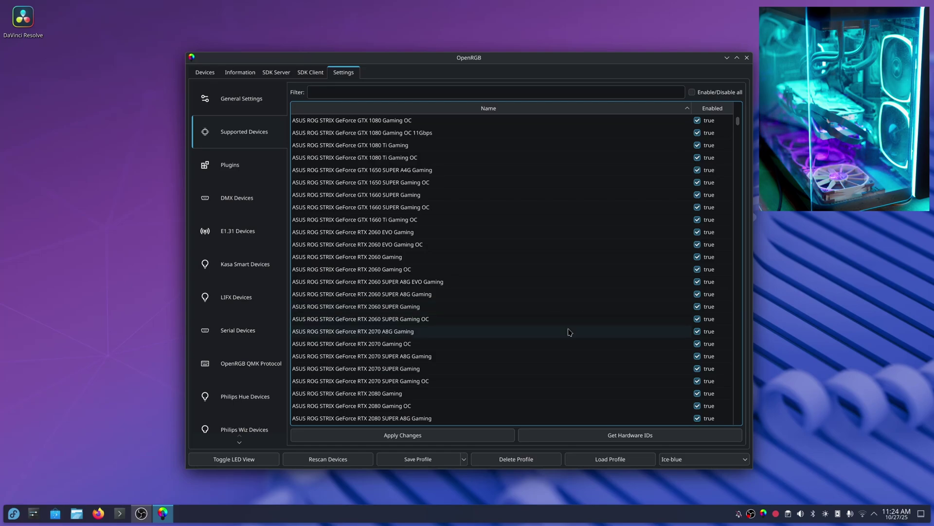
{"action": "scroll", "coordinate": [571, 328], "scroll_direction": "up", "scroll_amount": 20}
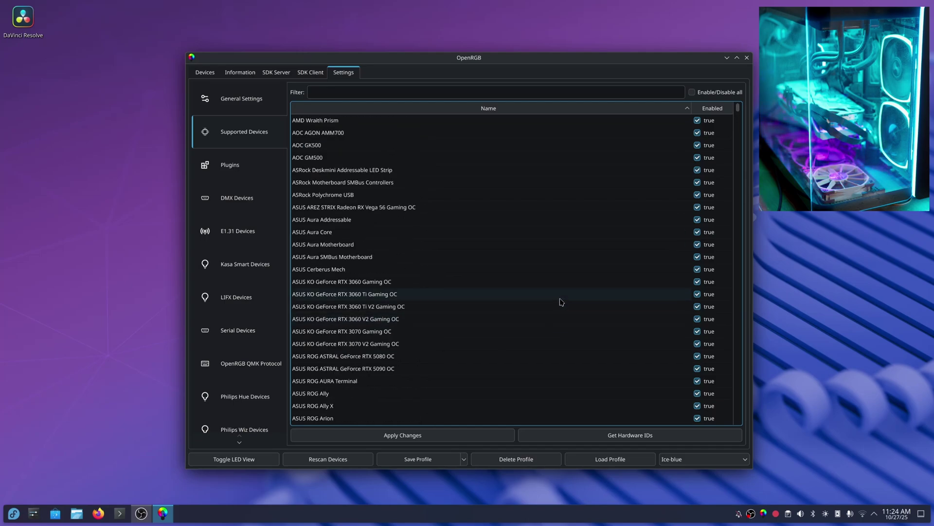
{"action": "left_click", "coordinate": [234, 199]}
- Review each settings page from E1.31, Kasa Smart and LIFX through Nanoleaf and Elgato KeyLight
{"action": "left_click", "coordinate": [238, 228]}
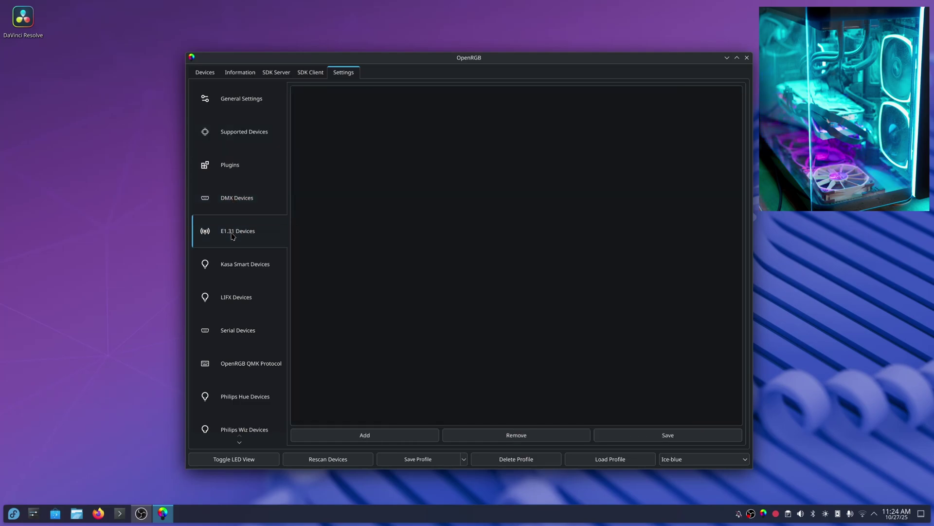
{"action": "left_click", "coordinate": [232, 272]}
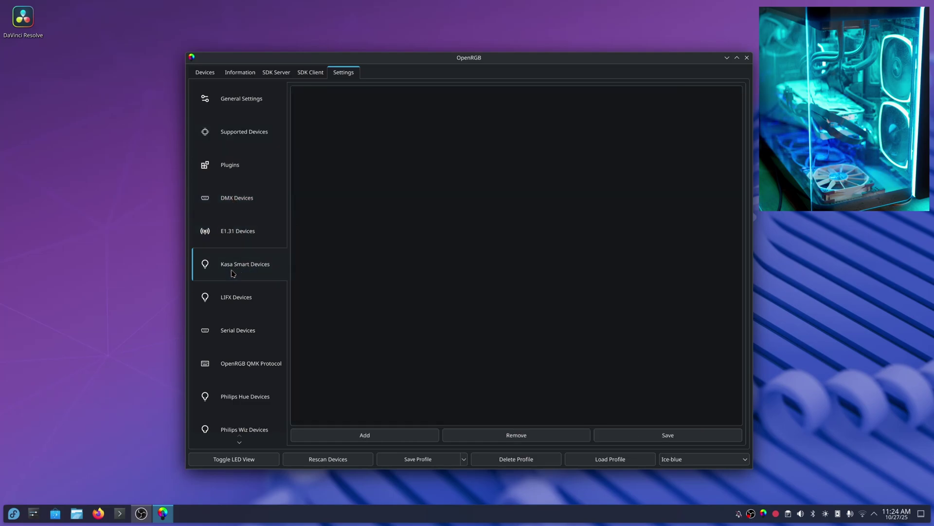
{"action": "left_click", "coordinate": [243, 302]}
{"action": "left_click", "coordinate": [238, 341]}
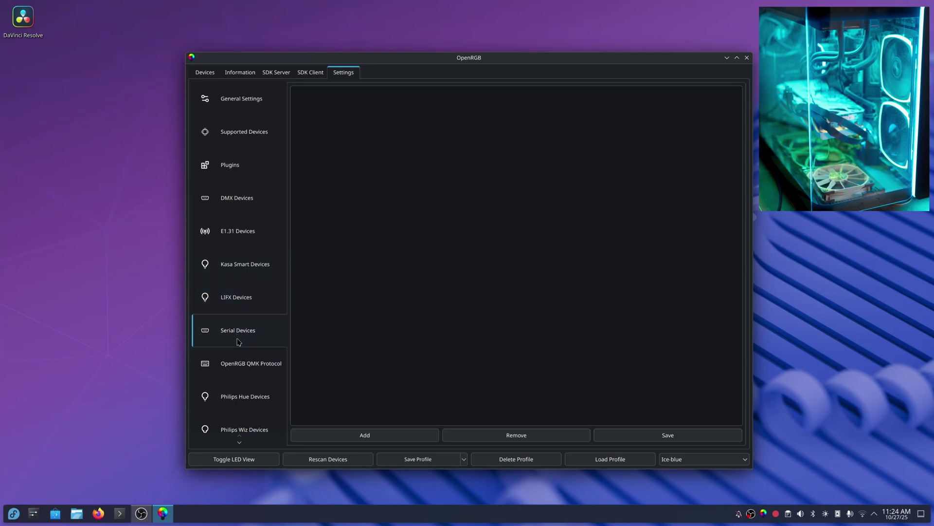
{"action": "left_click", "coordinate": [240, 369]}
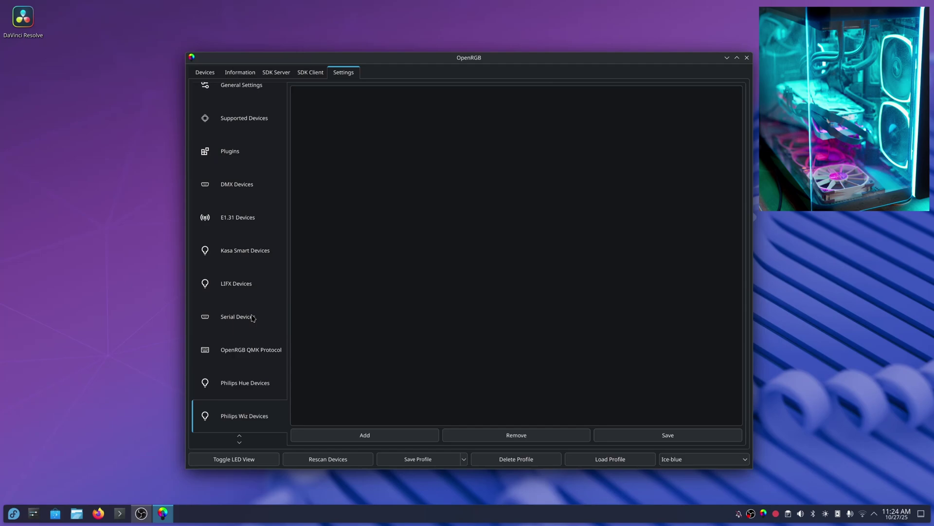
{"action": "left_click", "coordinate": [242, 390]}
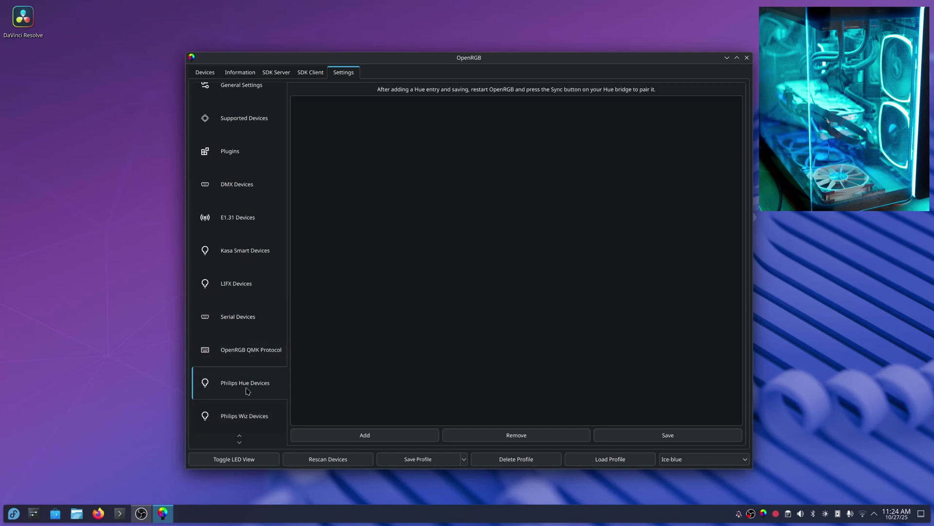
{"action": "left_click", "coordinate": [244, 419]}
{"action": "scroll", "coordinate": [240, 356], "scroll_direction": "down", "scroll_amount": 1}
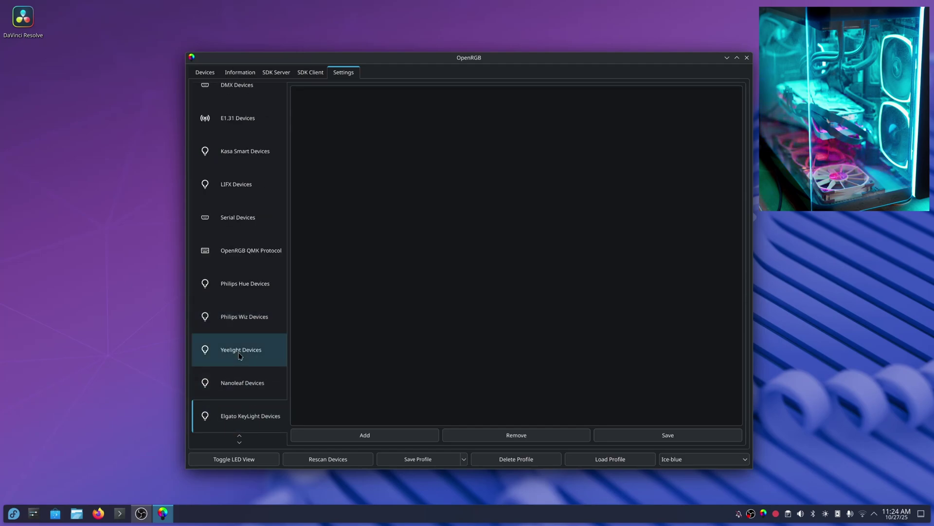
{"action": "left_click", "coordinate": [234, 355]}
{"action": "left_click", "coordinate": [244, 389]}
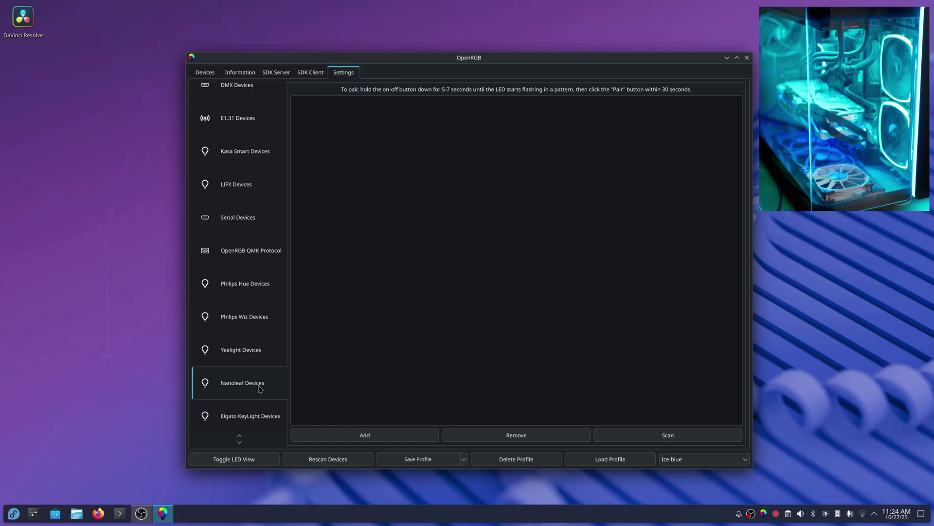
{"action": "left_click", "coordinate": [238, 419]}
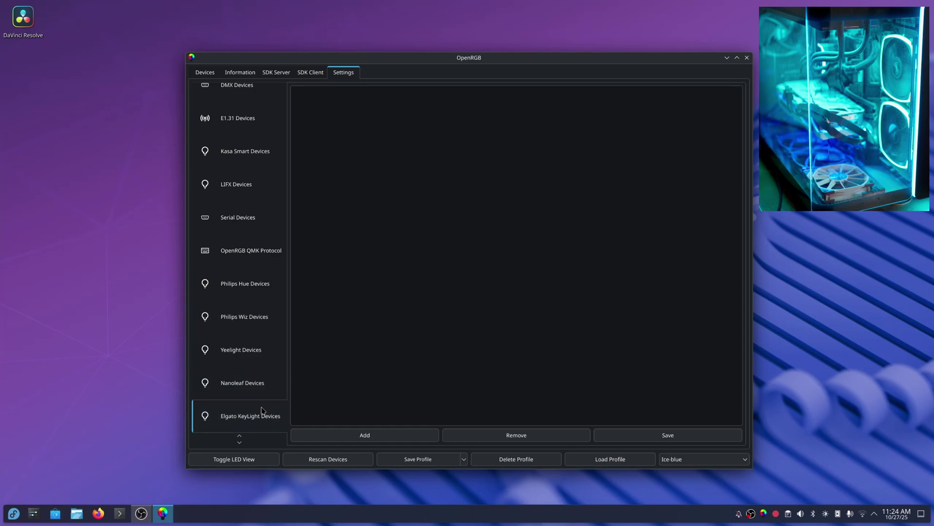
{"action": "scroll", "coordinate": [261, 410], "scroll_direction": "up", "scroll_amount": 13}
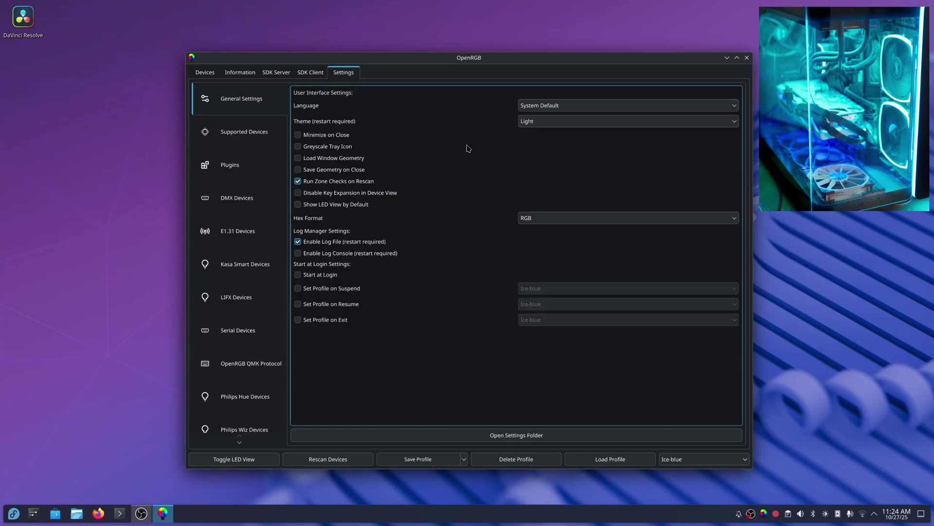
- Return to the Devices page, where the ASUS board still shows Static cyan 00FFFF
{"action": "left_click", "coordinate": [214, 74]}
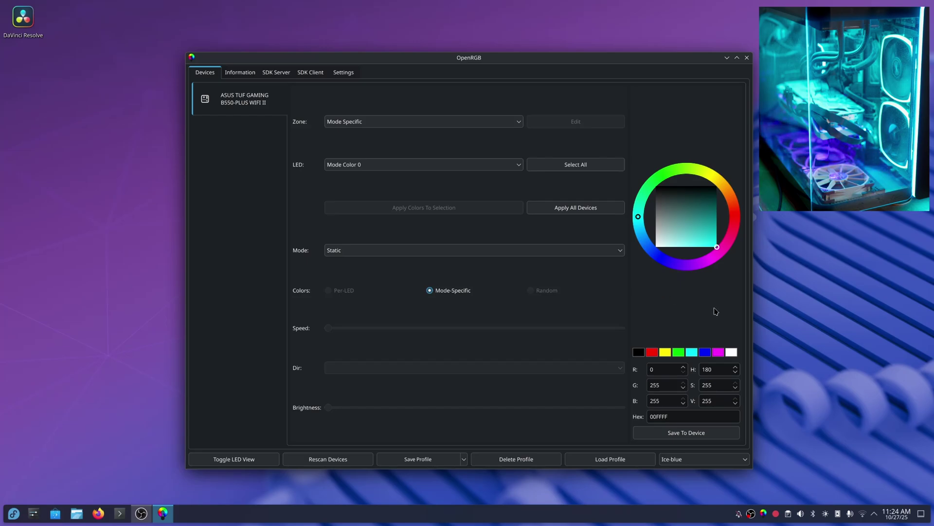
- Load the Ice-blue profile, putting the board in Direct mode with per-LED colour 00FFFF
{"action": "left_click", "coordinate": [733, 461]}
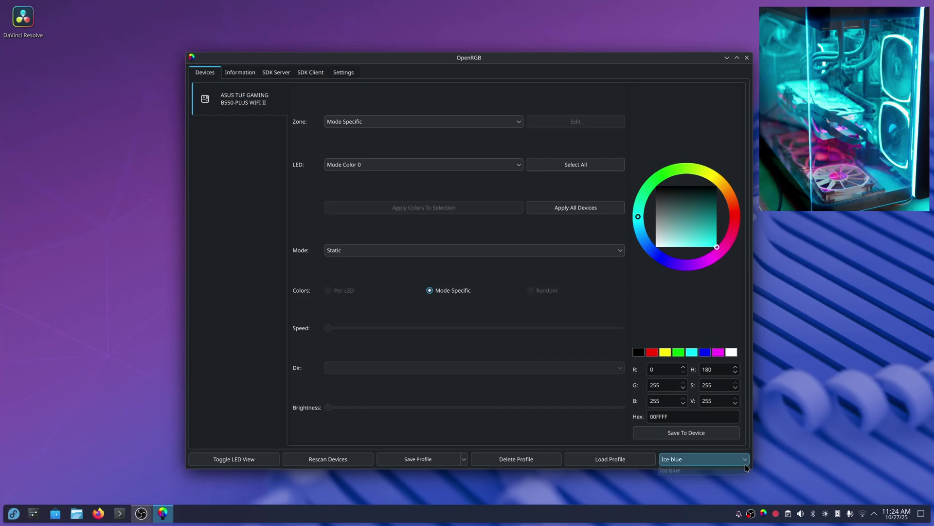
{"action": "left_click", "coordinate": [686, 471]}
{"action": "left_click", "coordinate": [694, 462]}
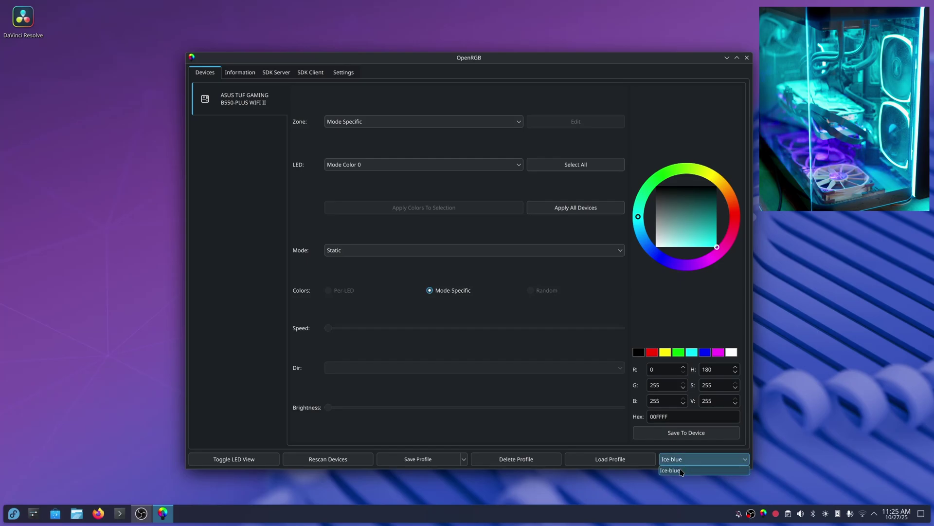
{"action": "left_click", "coordinate": [680, 471]}
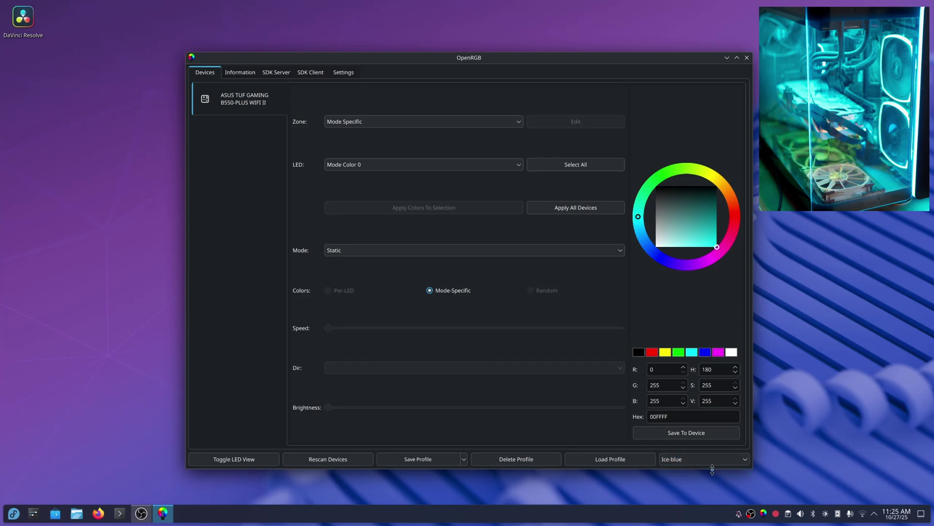
{"action": "left_click", "coordinate": [601, 460]}
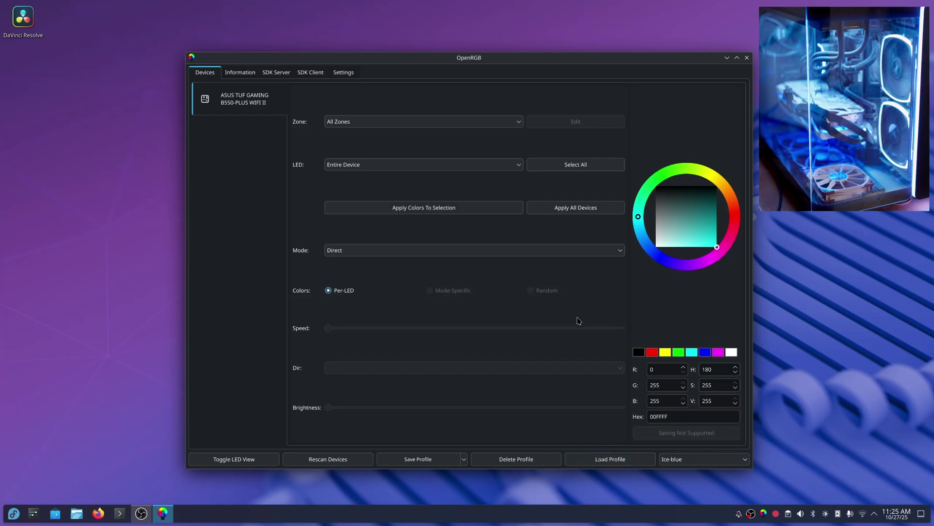